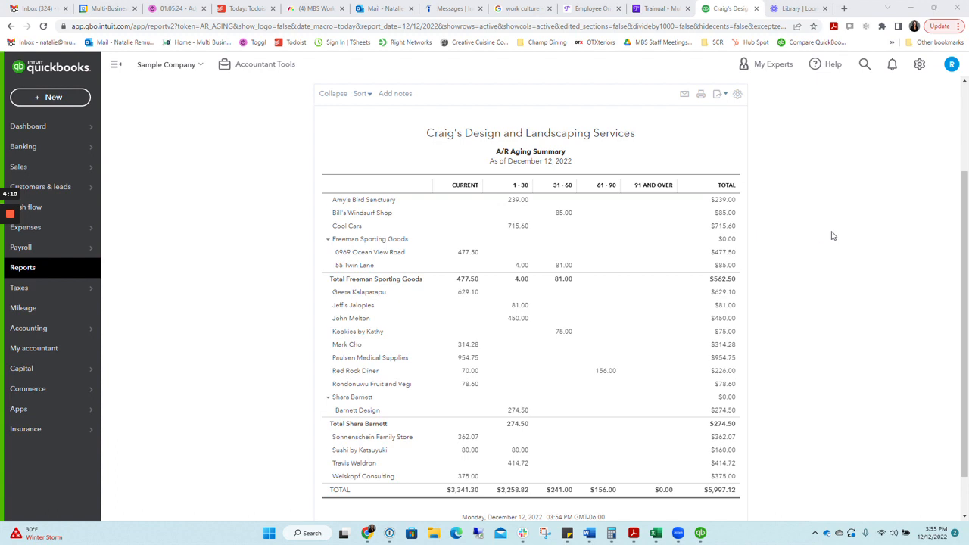
- Open the bank feed and expand the 11/07/2022 uncategorized income transaction of $694.00 in the Checking account
{"action": "left_click", "coordinate": [35, 148]}
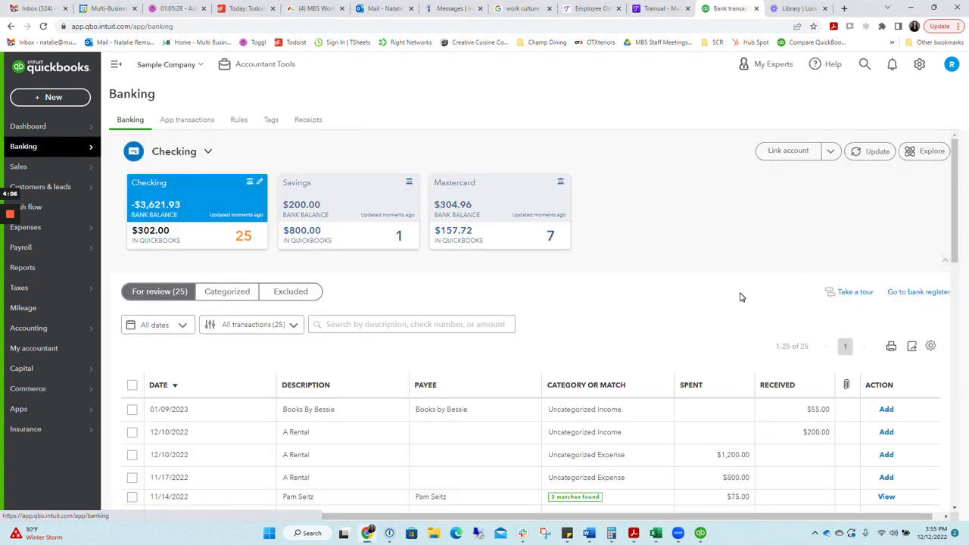
{"action": "scroll", "coordinate": [736, 294], "scroll_direction": "down", "scroll_amount": 3}
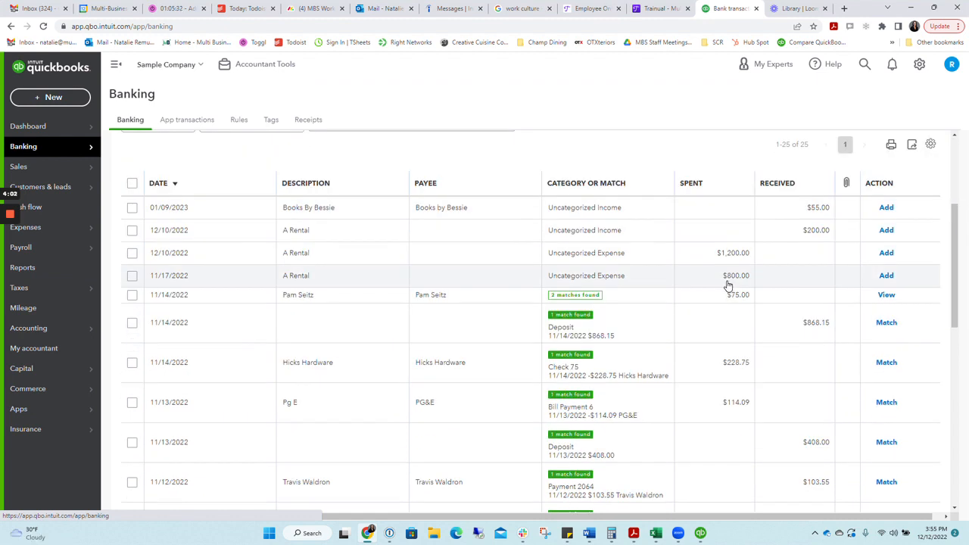
{"action": "scroll", "coordinate": [728, 284], "scroll_direction": "down", "scroll_amount": 1}
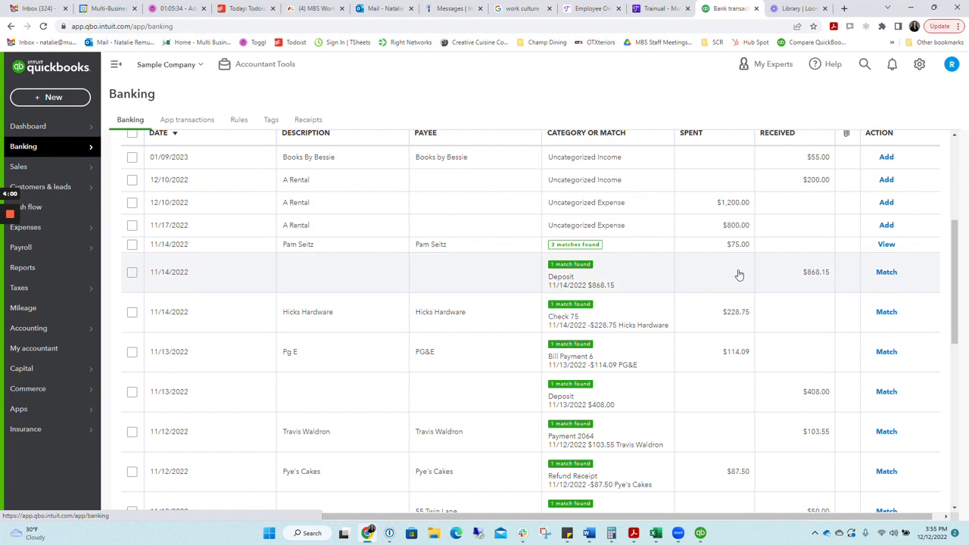
{"action": "scroll", "coordinate": [801, 406], "scroll_direction": "down", "scroll_amount": 1}
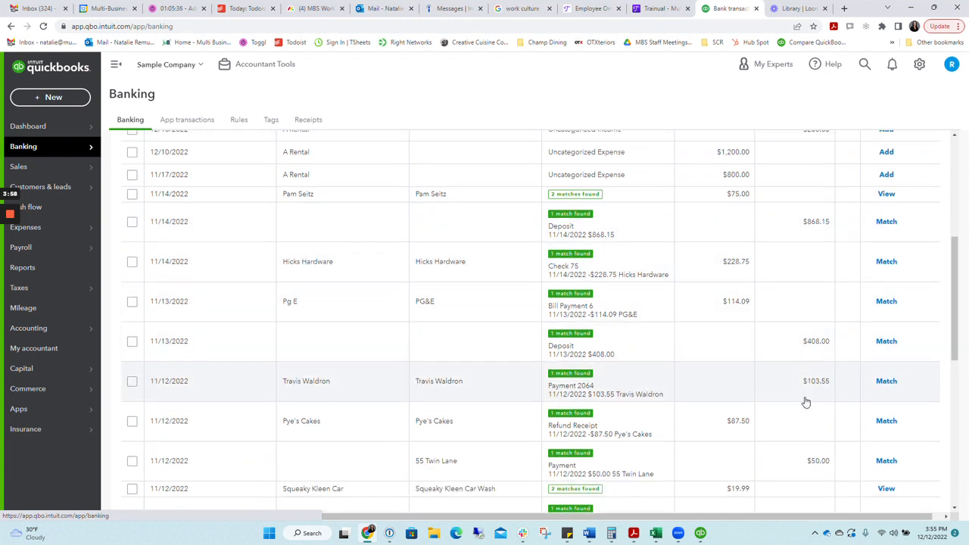
{"action": "scroll", "coordinate": [807, 424], "scroll_direction": "down", "scroll_amount": 4}
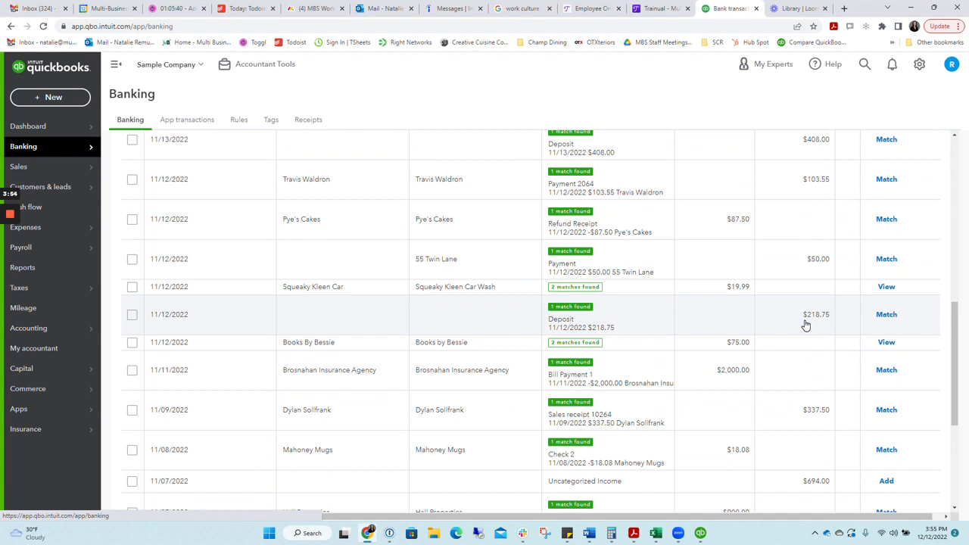
{"action": "scroll", "coordinate": [796, 348], "scroll_direction": "down", "scroll_amount": 2}
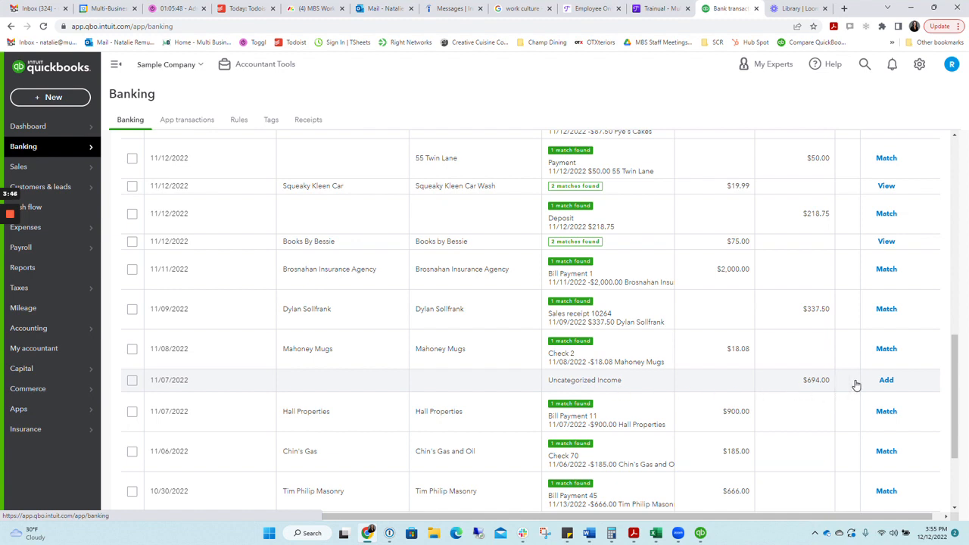
{"action": "left_click", "coordinate": [659, 384]}
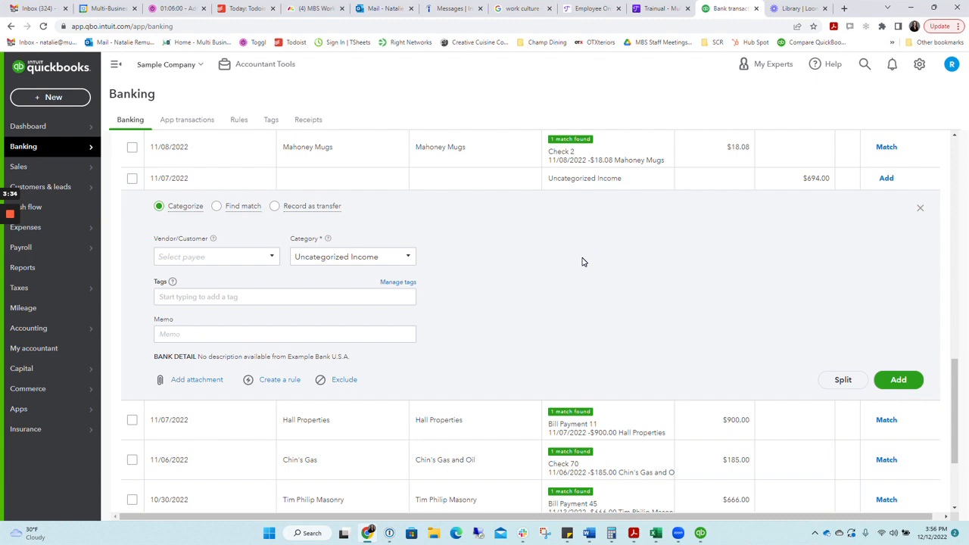
- Open the Cool Cars customer record and start receiving a payment on overdue invoice 1004
{"action": "mouse_move", "coordinate": [3, 198]}
{"action": "left_click", "coordinate": [130, 187]}
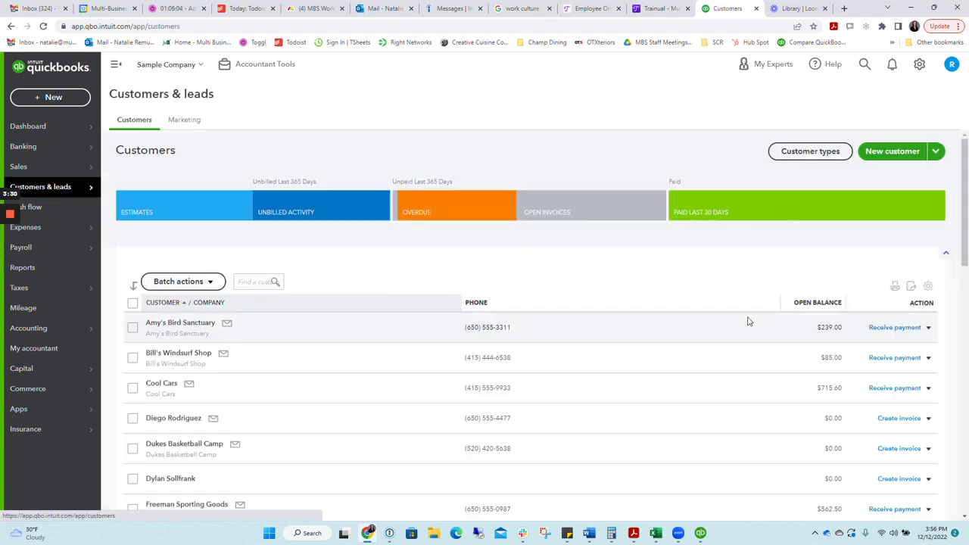
{"action": "left_click", "coordinate": [157, 384]}
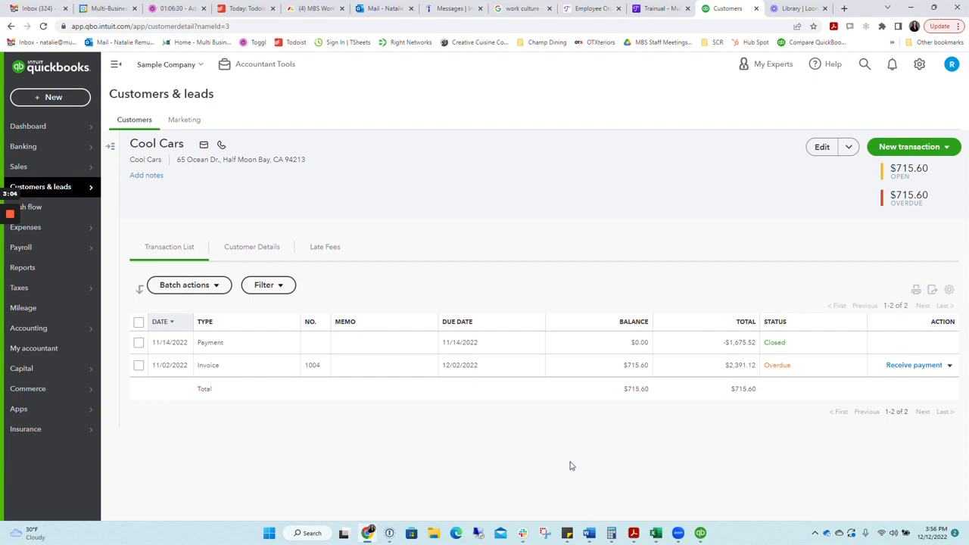
{"action": "left_click", "coordinate": [900, 366]}
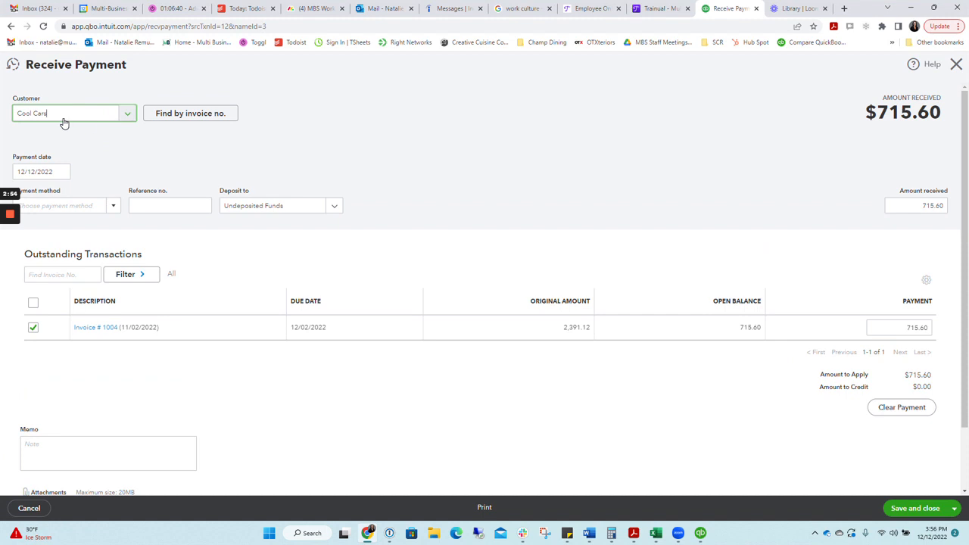
{"action": "left_click", "coordinate": [63, 173]}
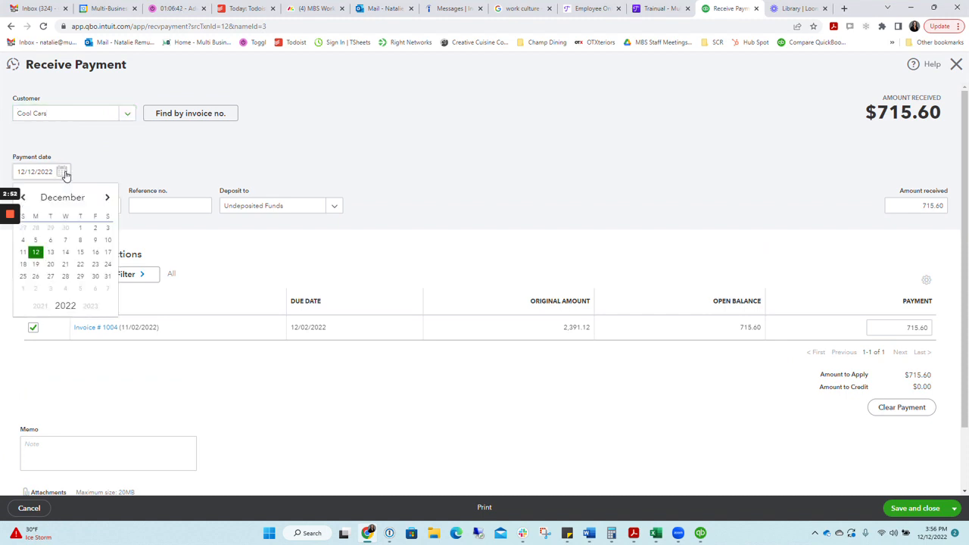
{"action": "left_click", "coordinate": [24, 198]}
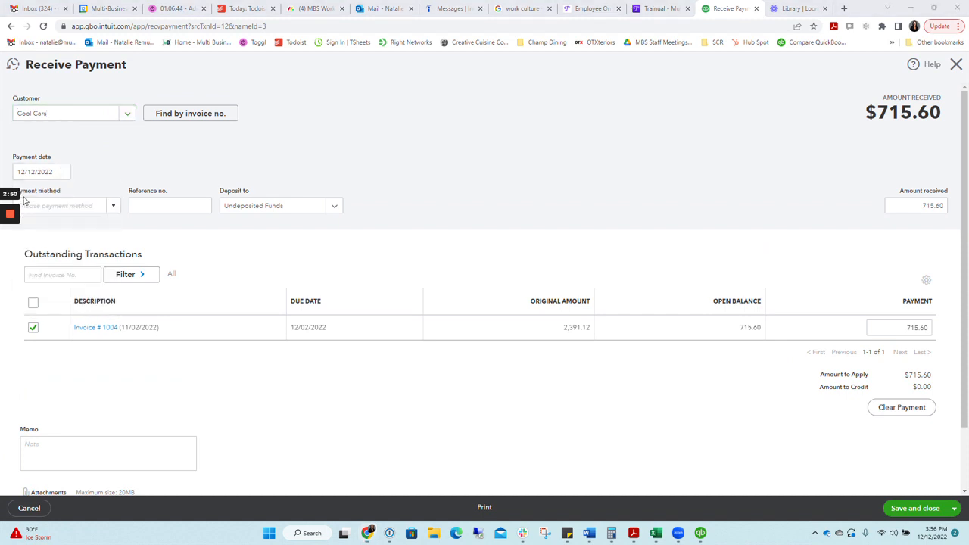
{"action": "left_click", "coordinate": [61, 176]}
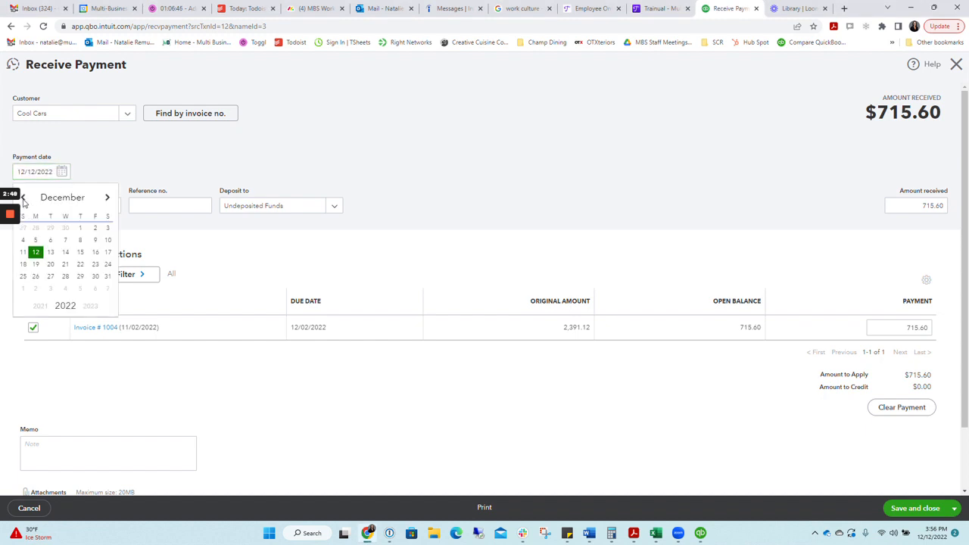
{"action": "left_click", "coordinate": [23, 201]}
{"action": "left_click", "coordinate": [64, 173]}
{"action": "left_click", "coordinate": [23, 200]}
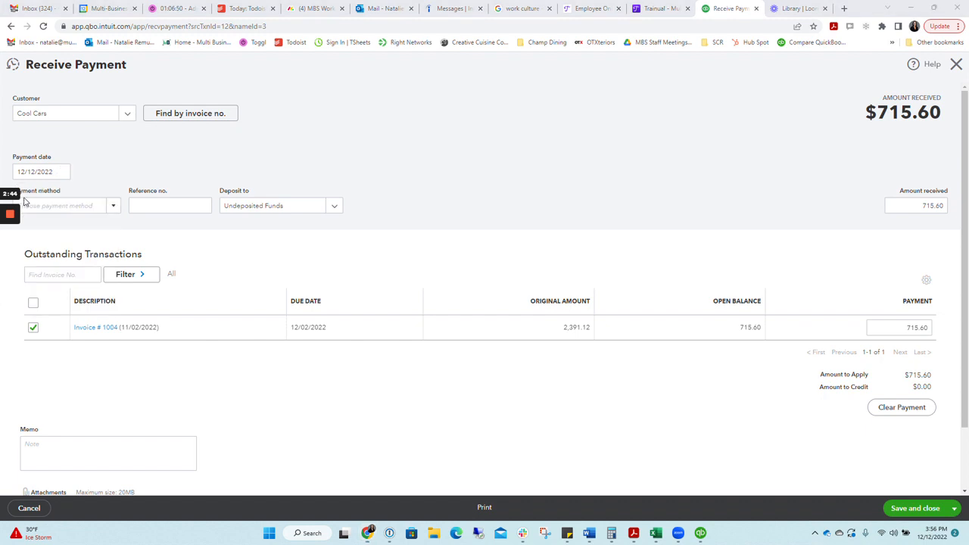
- Set the payment date to 11/07/2022
{"action": "left_click", "coordinate": [23, 171]}
{"action": "left_click_drag", "start_coordinate": [17, 172], "coordinate": [64, 177]}
{"action": "type", "text": "11/07/2022"}
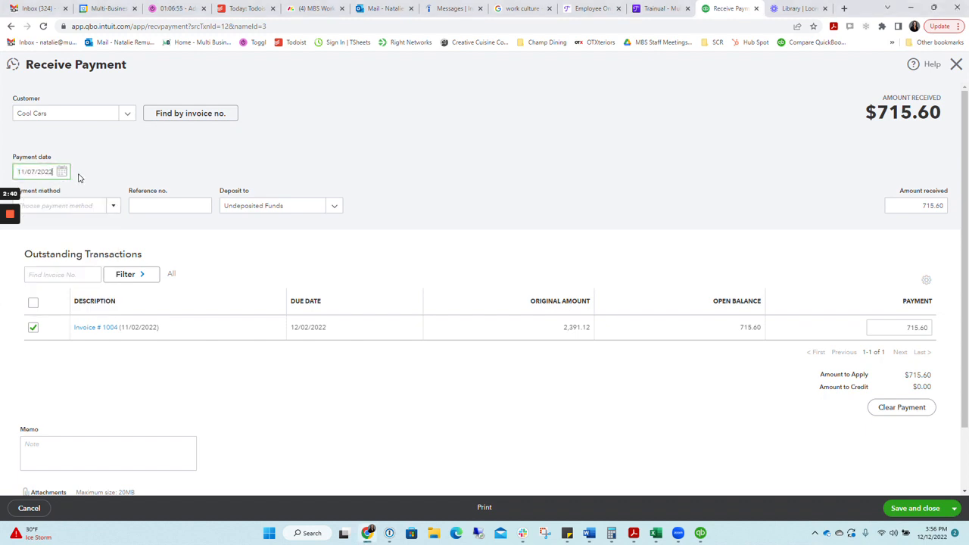
{"action": "key", "text": "Tab"}
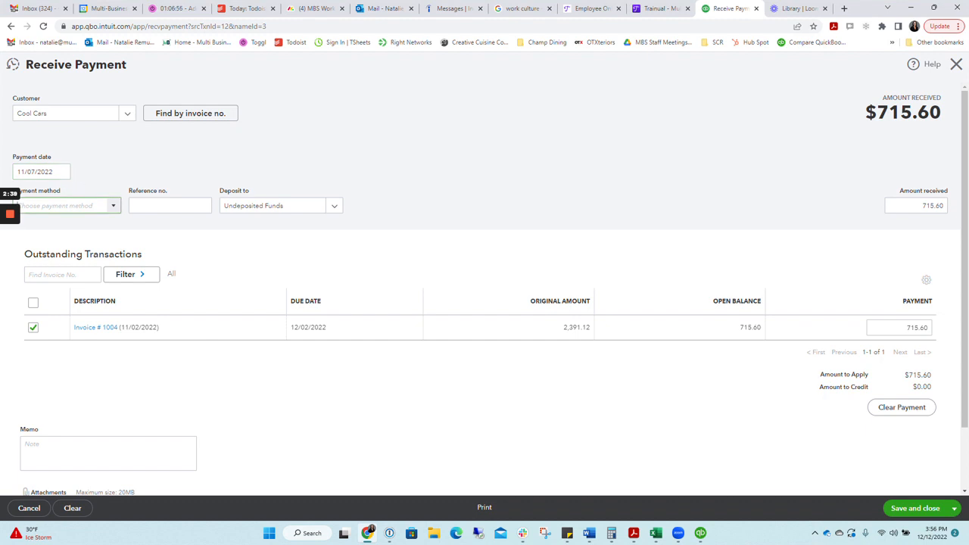
- Set the payment method to Check with reference number 1234564, and save the received payment
{"action": "left_click", "coordinate": [116, 209]}
{"action": "left_click", "coordinate": [84, 275]}
{"action": "left_click", "coordinate": [195, 205]}
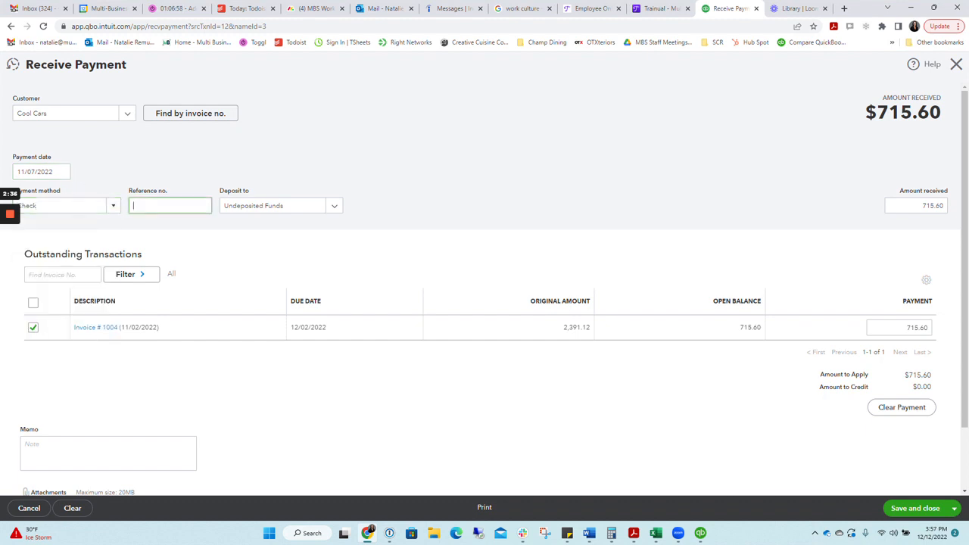
{"action": "type", "text": "1234564"}
{"action": "left_click", "coordinate": [894, 510]}
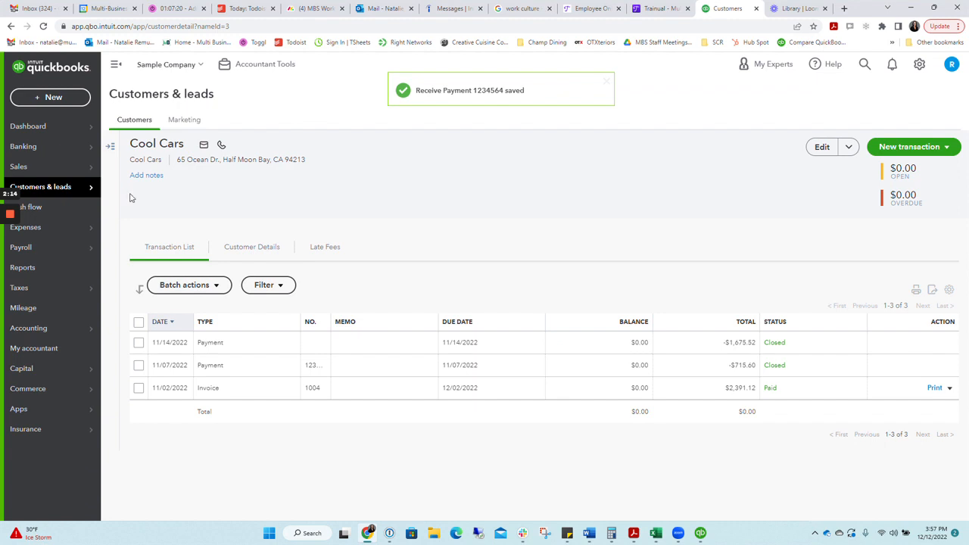
- Create a bank deposit and include the Cool Cars check payment of 715.60 dated 11/07/2022
{"action": "left_click", "coordinate": [65, 98]}
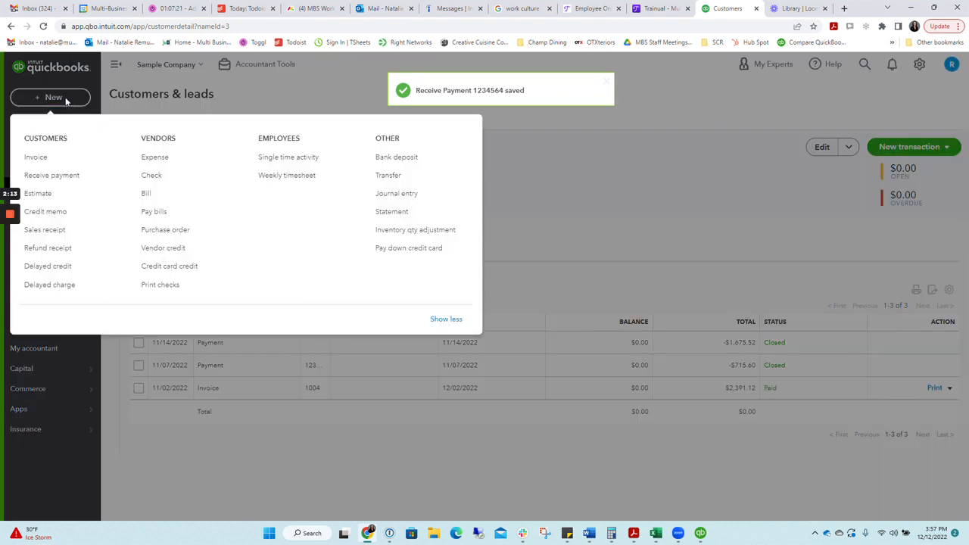
{"action": "left_click", "coordinate": [415, 159]}
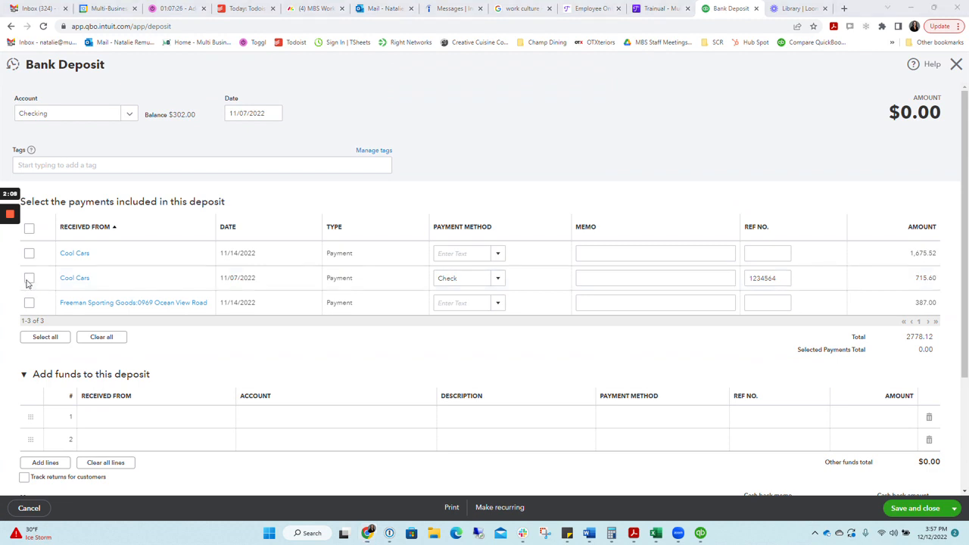
{"action": "left_click", "coordinate": [29, 278]}
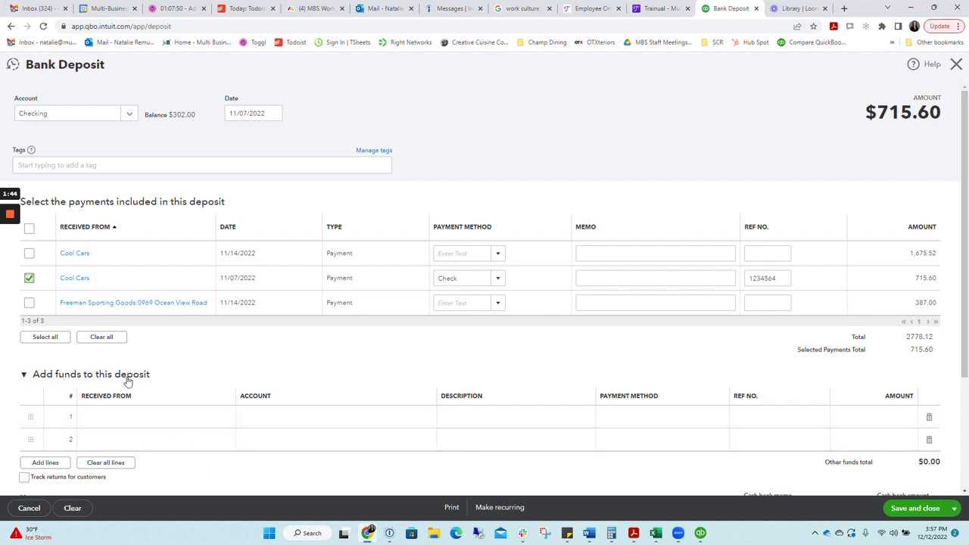
- Add a funds line to the deposit received from US Bank, with account Bank Charges and description "wire transfer fee"
{"action": "left_click", "coordinate": [147, 424]}
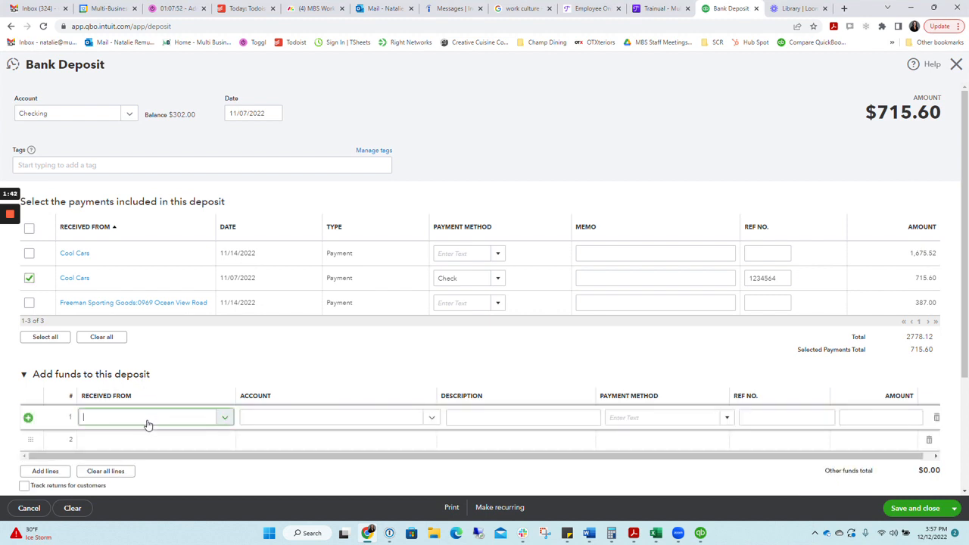
{"action": "type", "text": "us bank"}
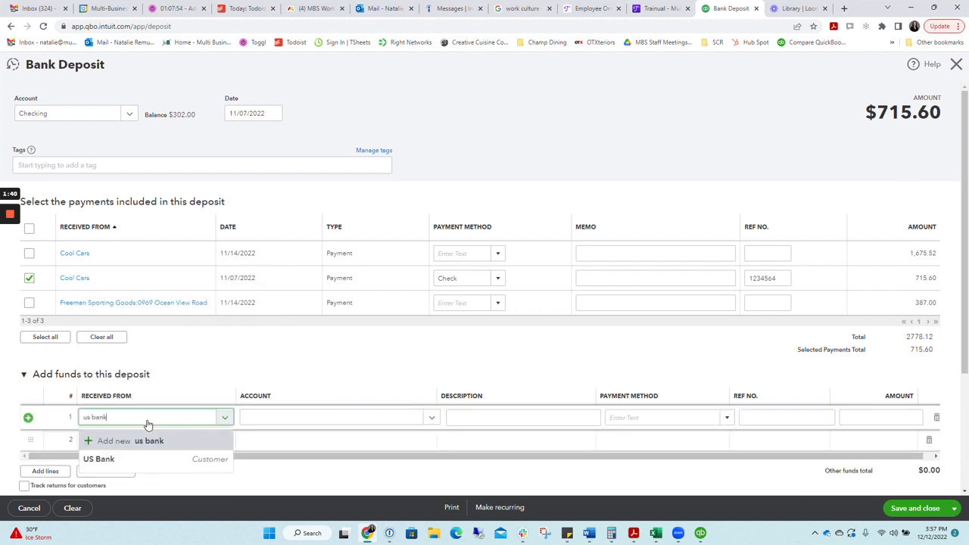
{"action": "left_click", "coordinate": [154, 462]}
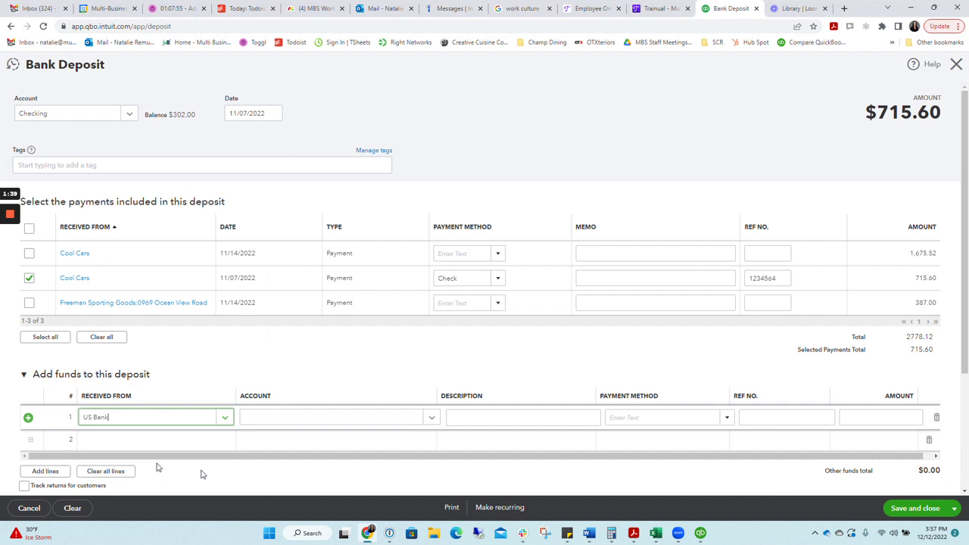
{"action": "left_click", "coordinate": [337, 425]}
{"action": "type", "text": "bank"}
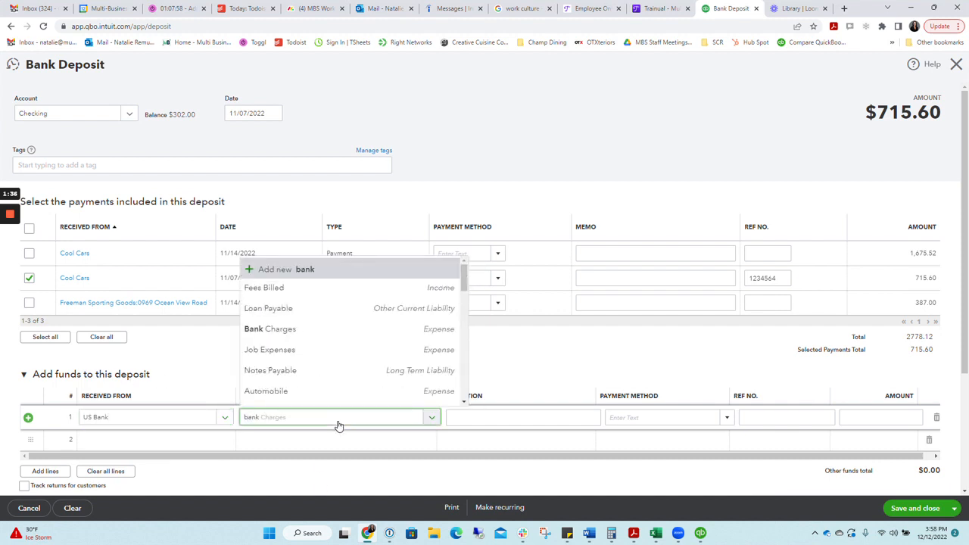
{"action": "left_click", "coordinate": [323, 461]}
{"action": "key", "text": "Tab"}
{"action": "type", "text": "wire transfer fee"}
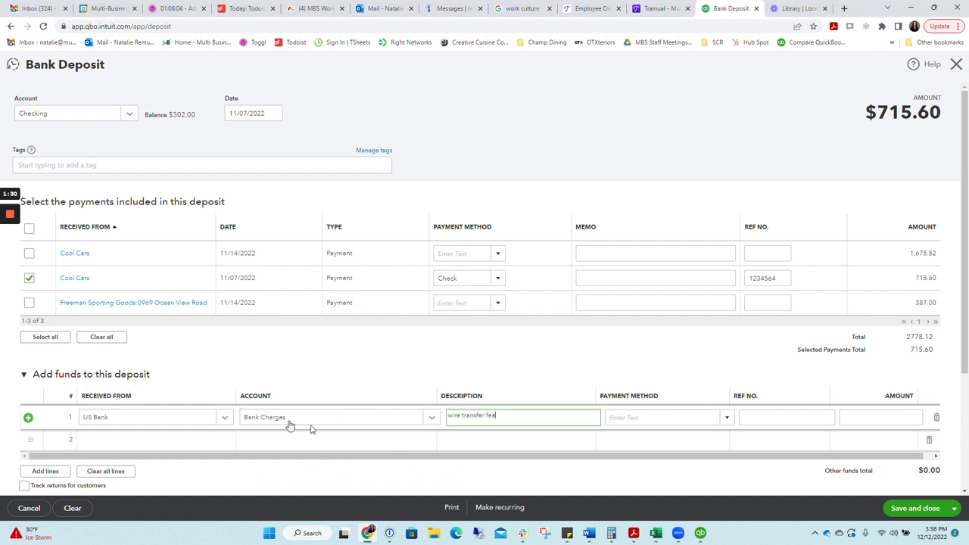
- Set the wire transfer fee line's amount to -21.60 and save the bank deposit
{"action": "left_click", "coordinate": [884, 415]}
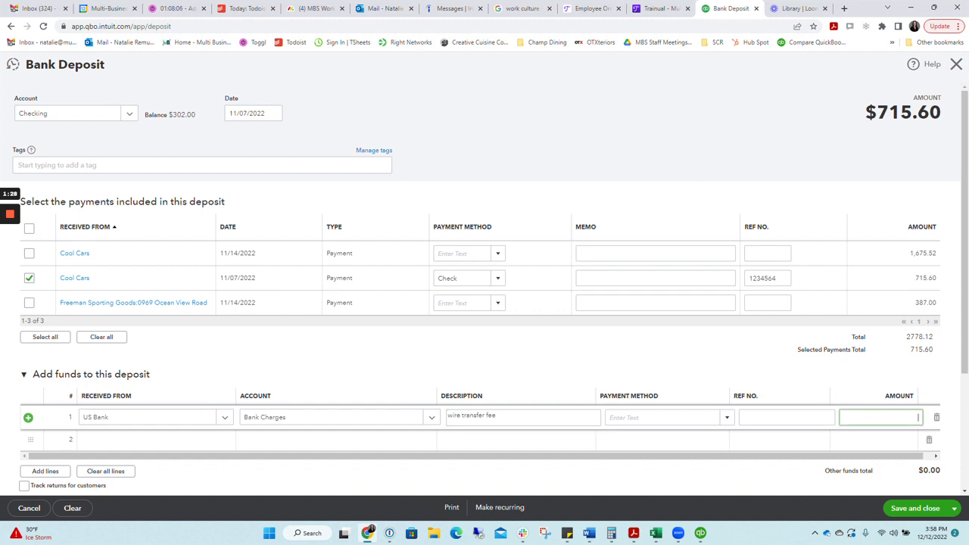
{"action": "type", "text": "-21"}
{"action": "key", "text": "Tab"}
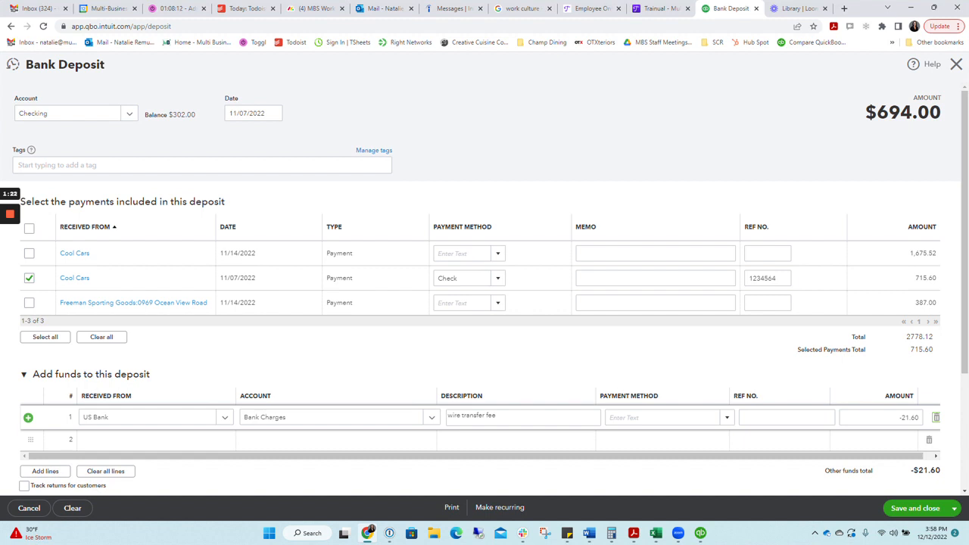
{"action": "left_click", "coordinate": [914, 508]}
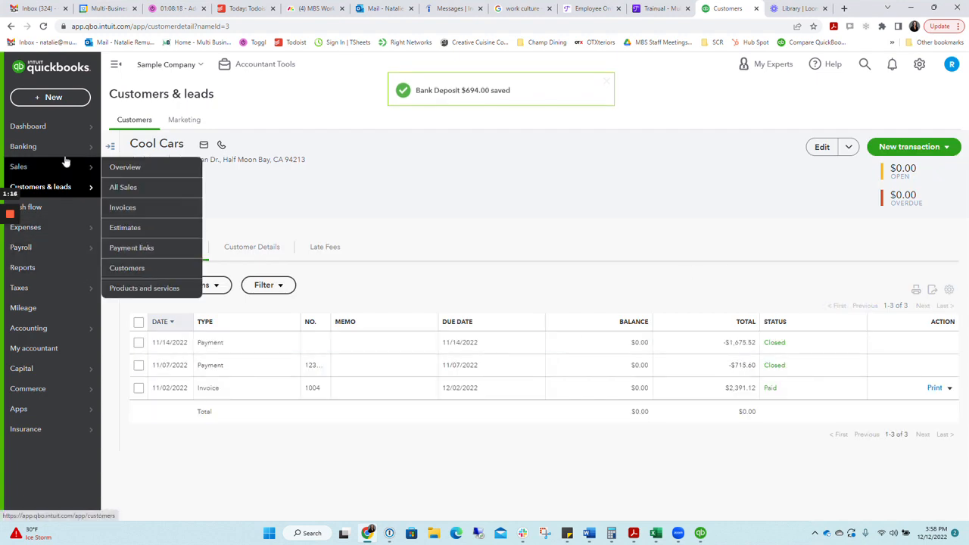
- In the Checking bank feed, match the 11/07/2022 $694.00 transaction to its deposit
{"action": "left_click", "coordinate": [27, 146]}
{"action": "scroll", "coordinate": [659, 315], "scroll_direction": "down", "scroll_amount": 4}
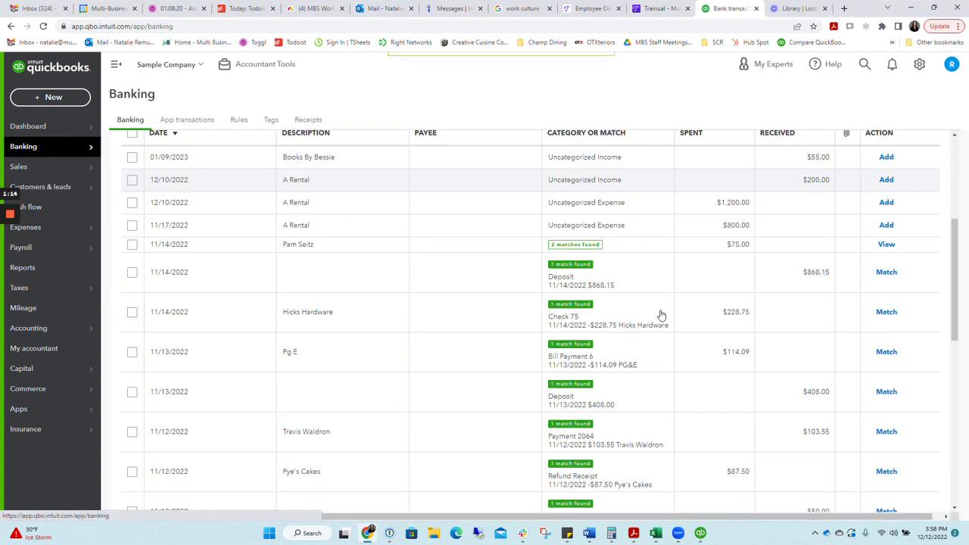
{"action": "scroll", "coordinate": [659, 315], "scroll_direction": "down", "scroll_amount": 6}
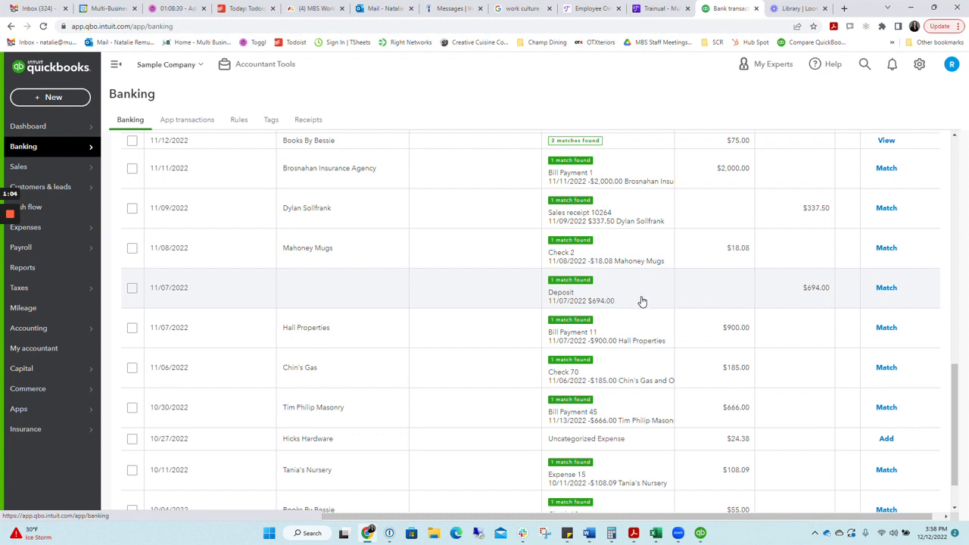
{"action": "left_click", "coordinate": [885, 287]}
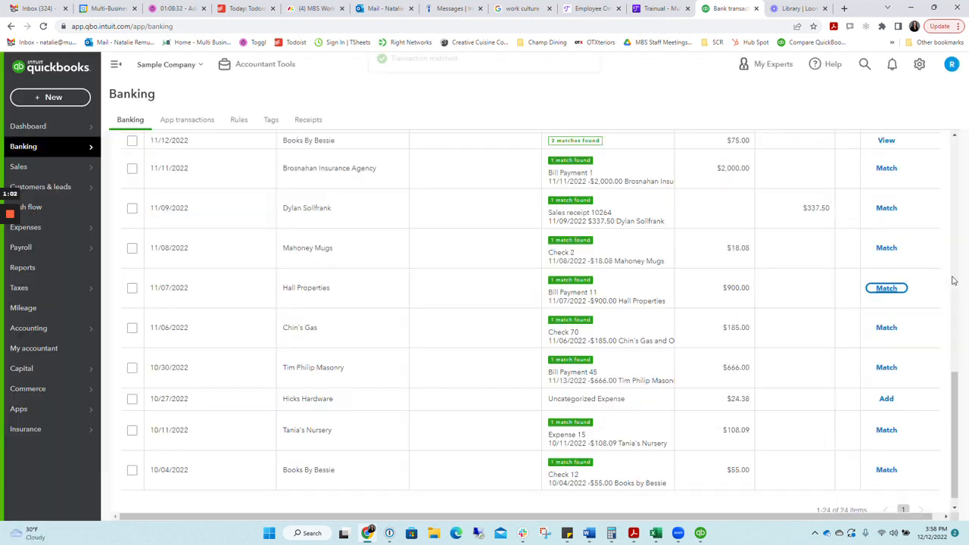
{"action": "scroll", "coordinate": [444, 305], "scroll_direction": "up", "scroll_amount": 10}
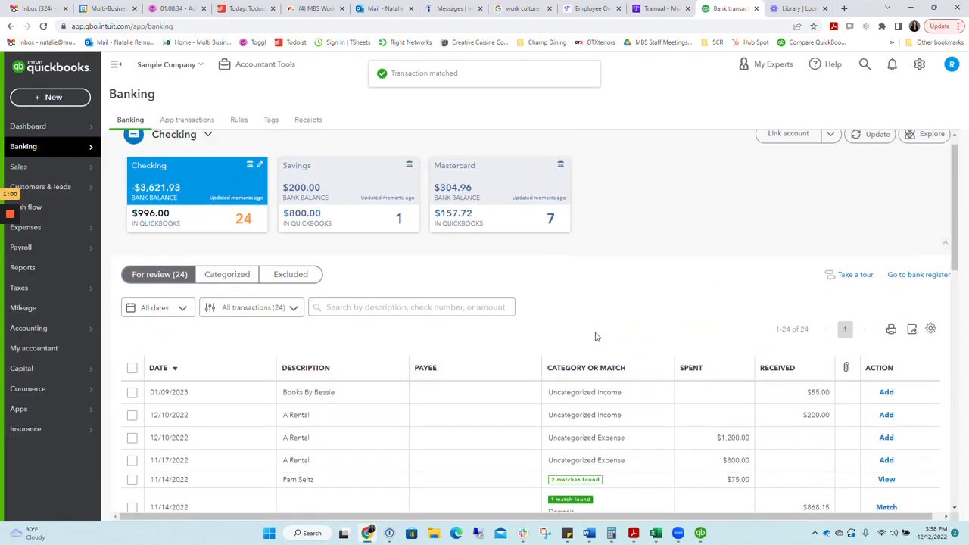
{"action": "scroll", "coordinate": [758, 452], "scroll_direction": "down", "scroll_amount": 3}
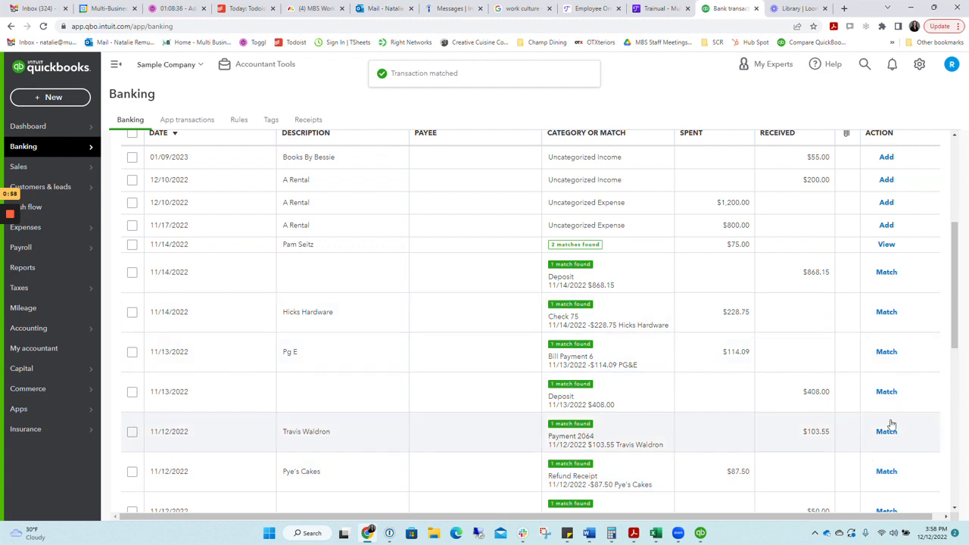
{"action": "scroll", "coordinate": [546, 257], "scroll_direction": "up", "scroll_amount": 4}
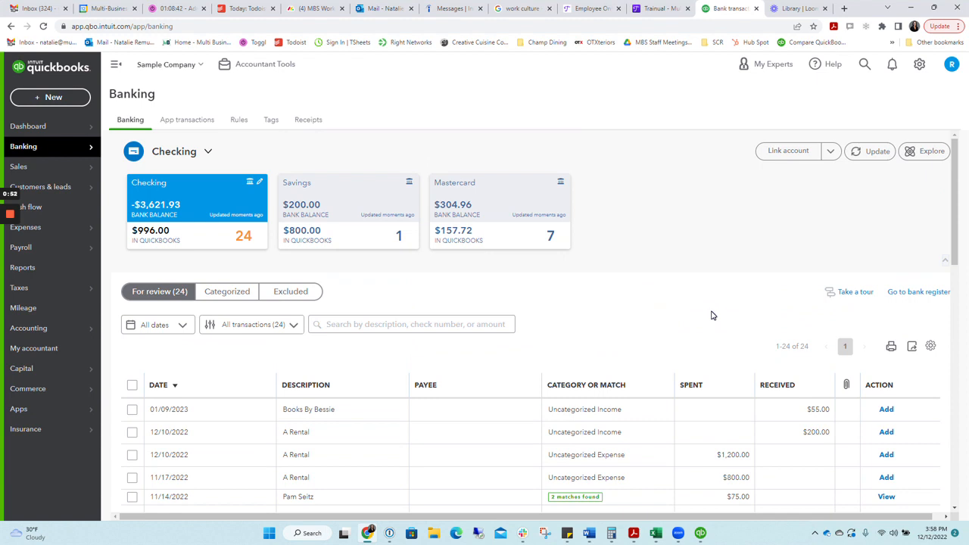
- Run the A/R Aging Summary report and review the open customer balances and total
{"action": "left_click", "coordinate": [33, 270]}
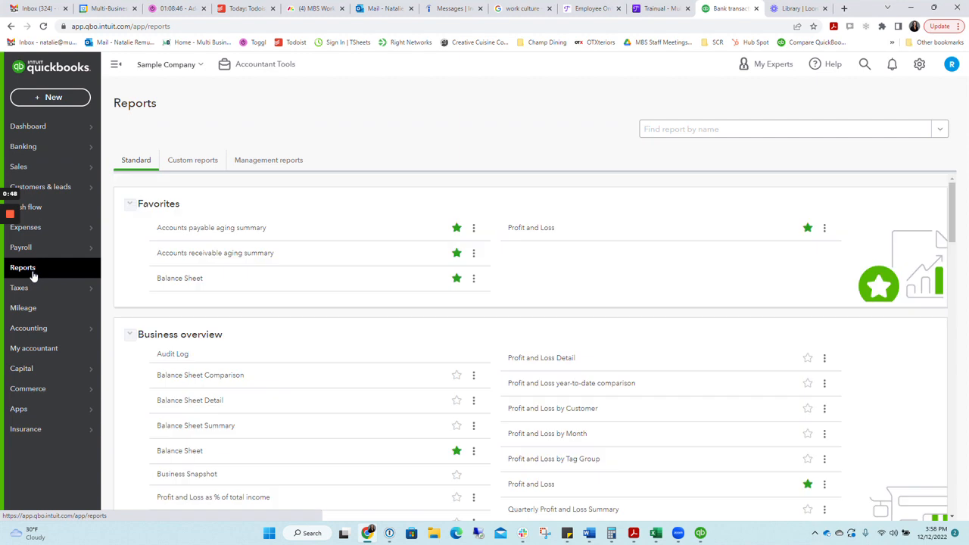
{"action": "left_click", "coordinate": [217, 224]}
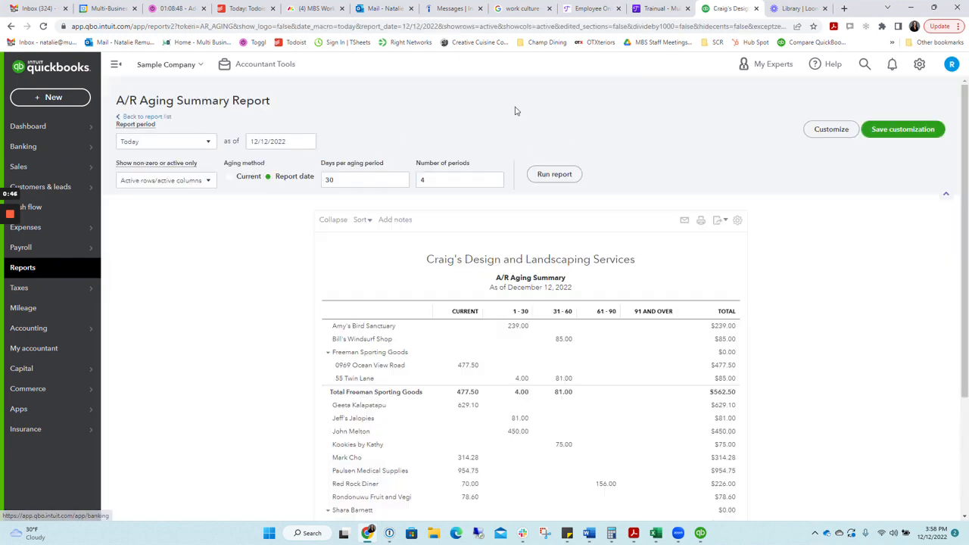
{"action": "scroll", "coordinate": [909, 212], "scroll_direction": "down", "scroll_amount": 2}
{"action": "scroll", "coordinate": [848, 217], "scroll_direction": "down", "scroll_amount": 1}
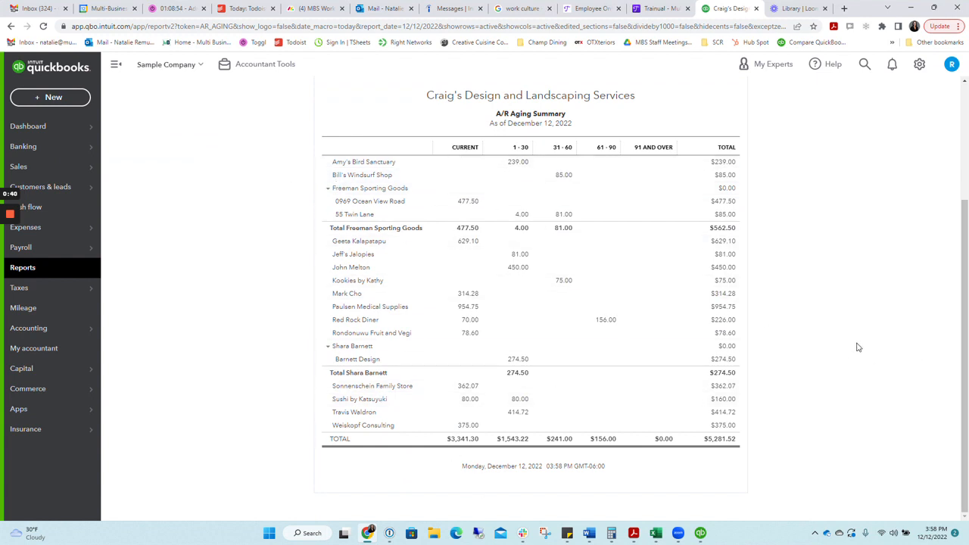
{"action": "scroll", "coordinate": [866, 336], "scroll_direction": "up", "scroll_amount": 2}
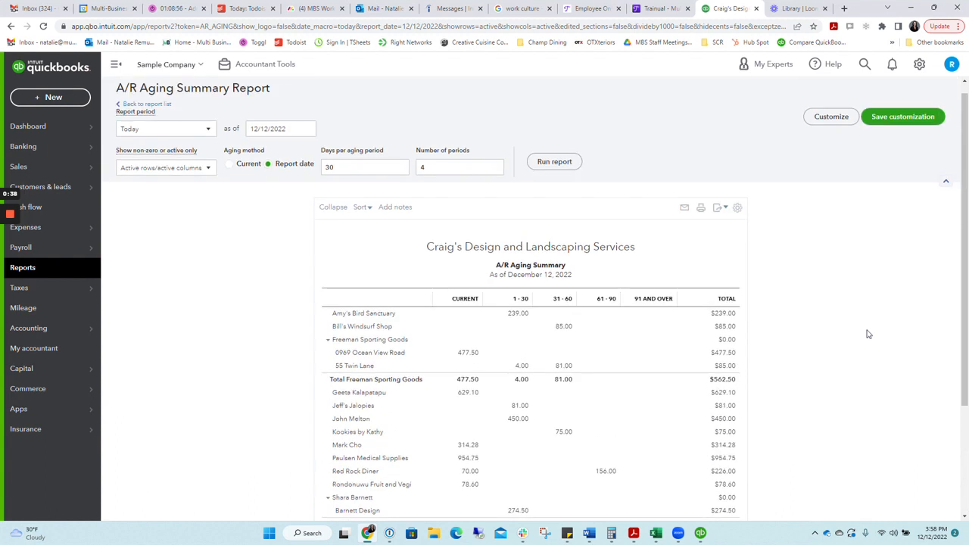